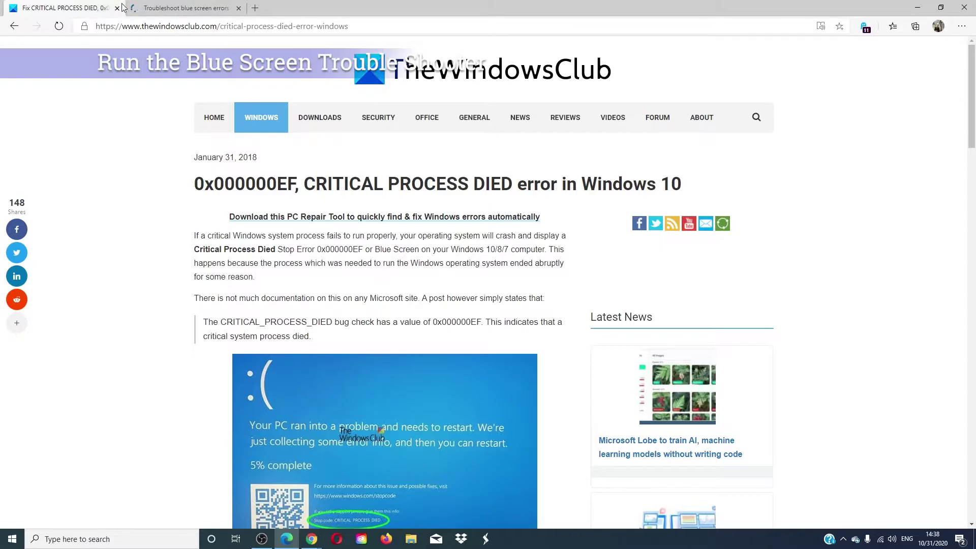
# - Switch to the 'Troubleshoot blue screen errors' article and scroll through its stop code list
pyautogui.click(163, 13)
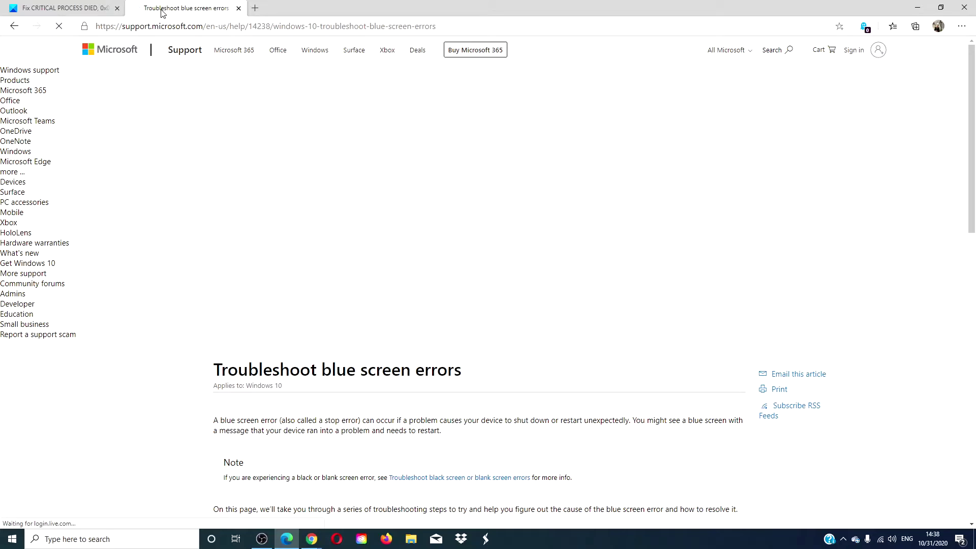
pyautogui.scroll(-6, 184, 107)
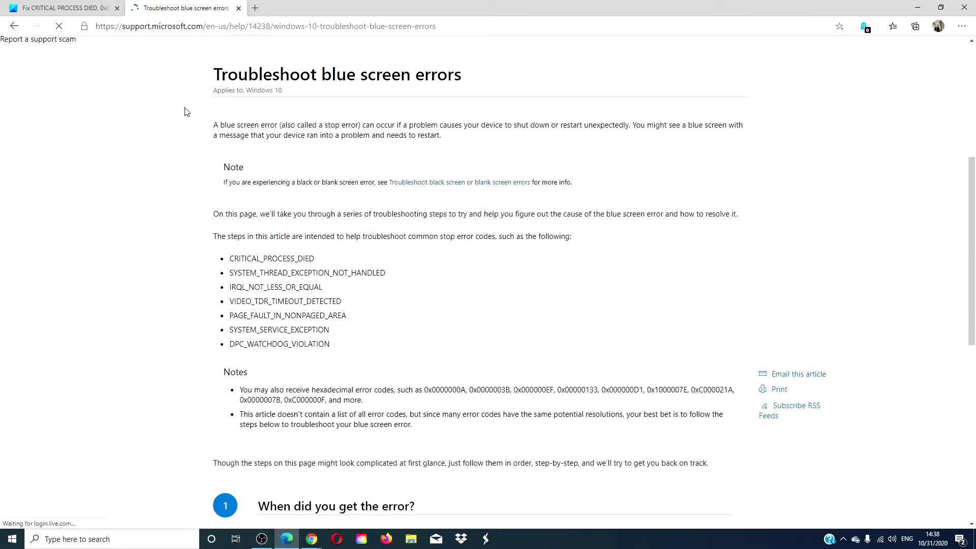
pyautogui.scroll(-5, 187, 111)
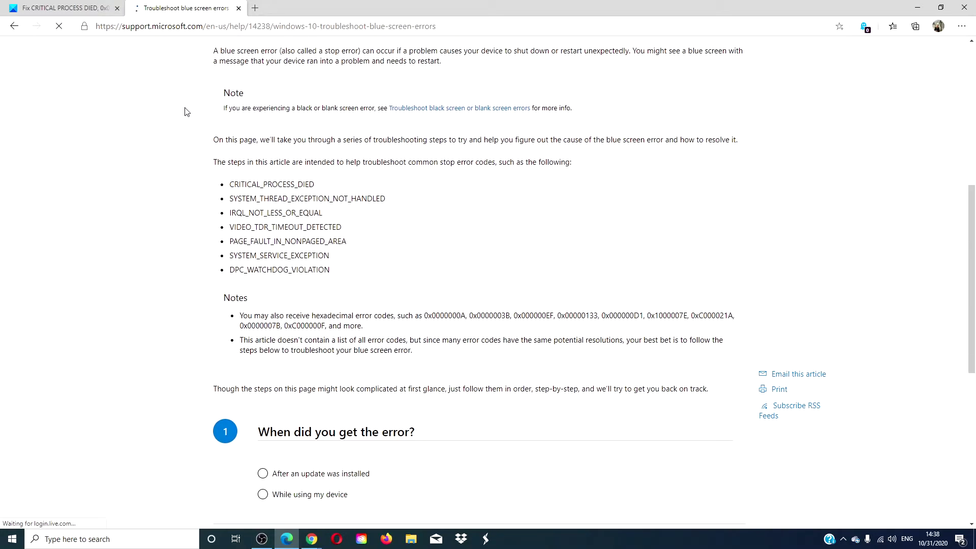
pyautogui.scroll(-2, 187, 112)
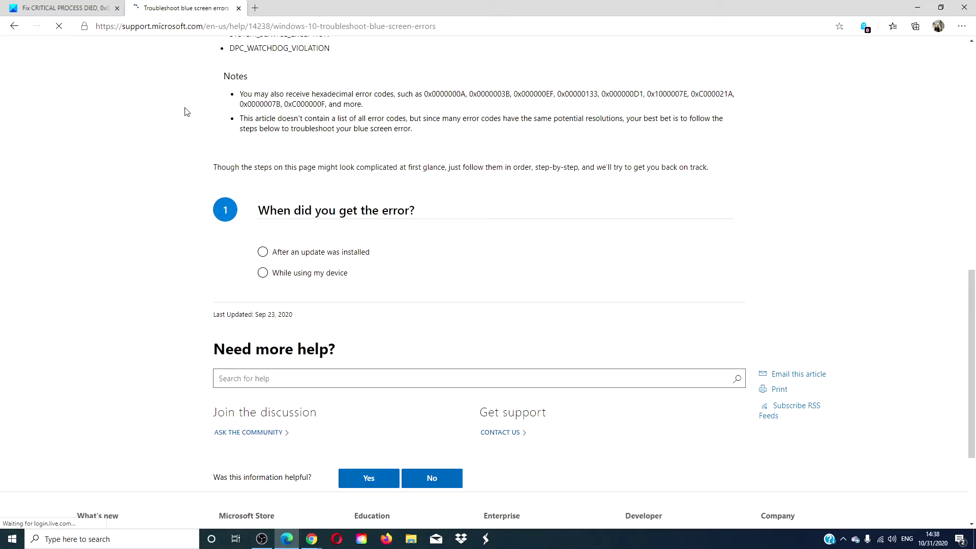
pyautogui.scroll(2, 187, 112)
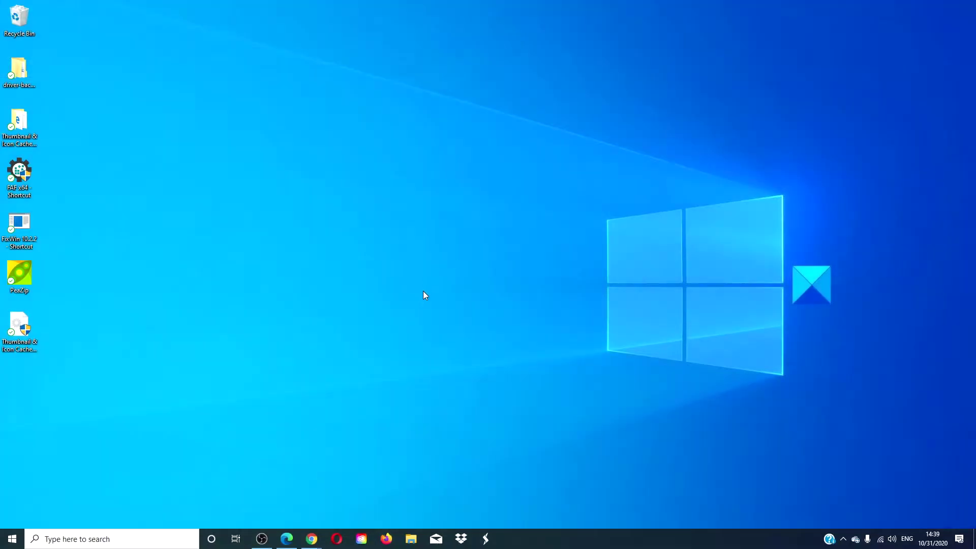
# - Run msdt.exe -id devicediagnostic in an administrator Command Prompt to start the Hardware and Devices troubleshooter
pyautogui.click(105, 538)
pyautogui.write('command prompt')
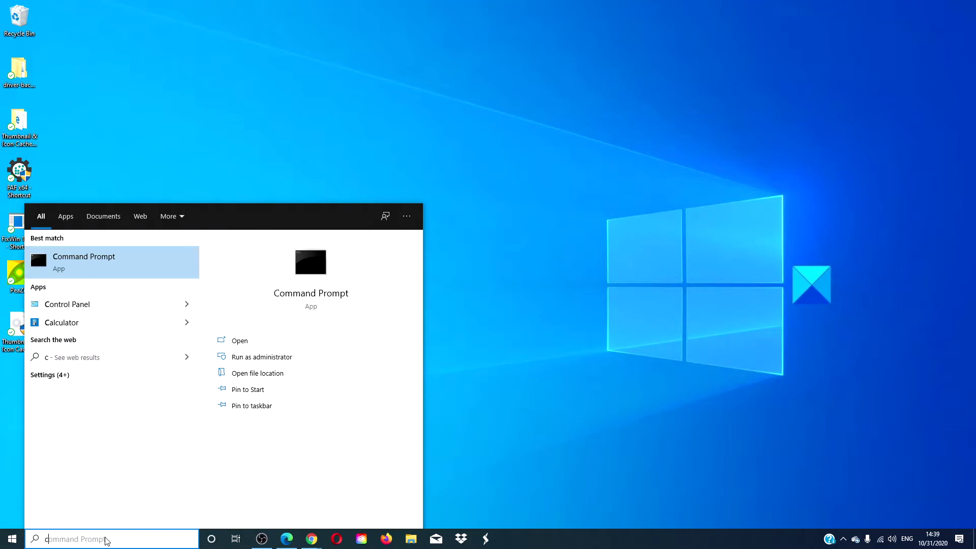
pyautogui.click(38, 245)
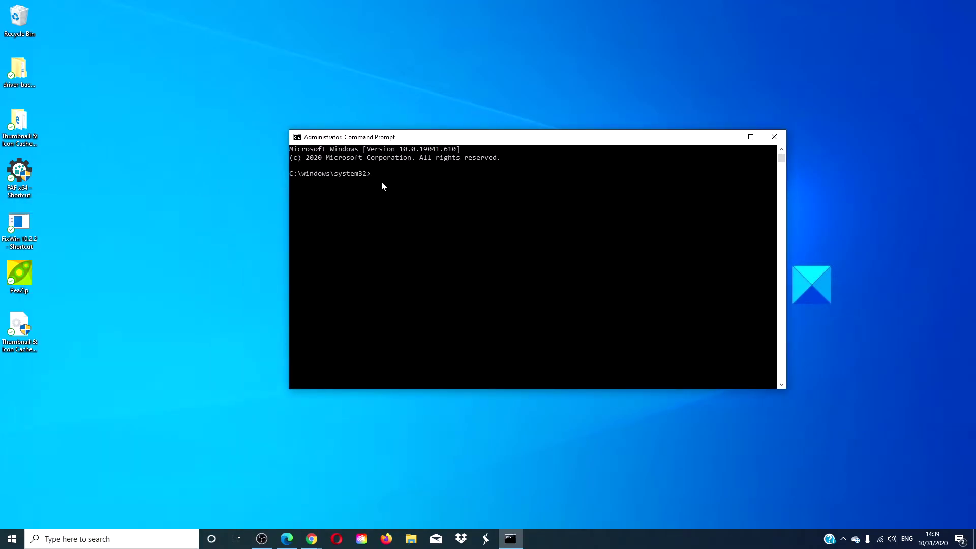
pyautogui.write('msdt.exe -id devicediagnostic')
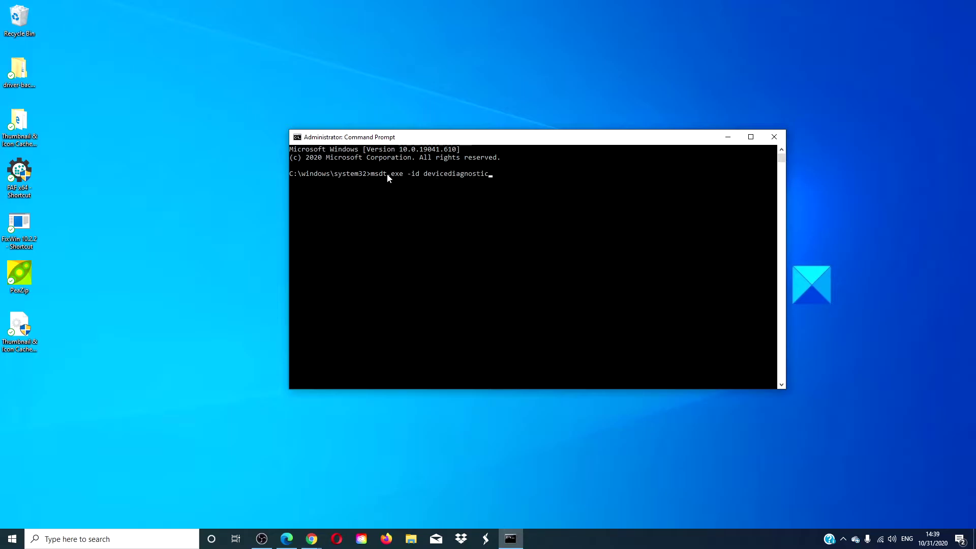
pyautogui.press('Return')
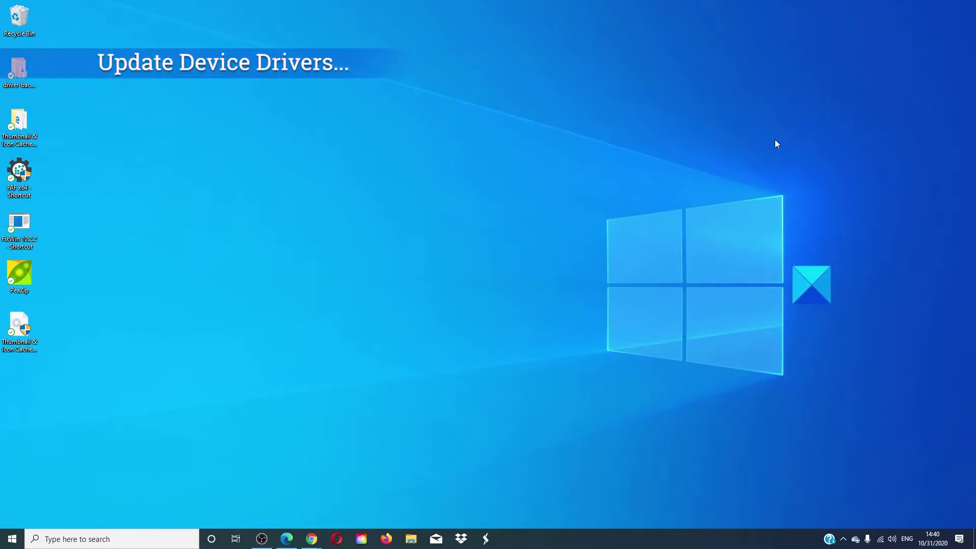
pyautogui.click(138, 539)
pyautogui.write('de')
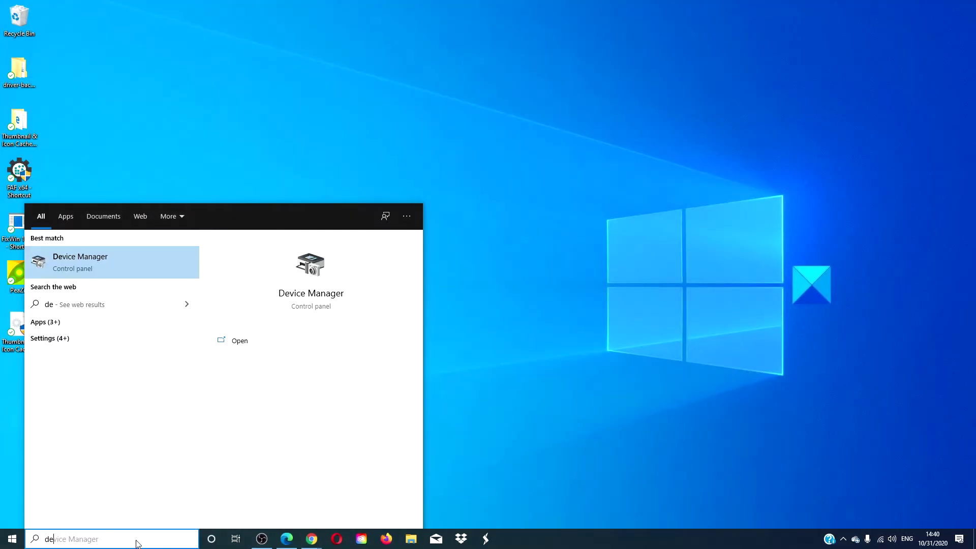
pyautogui.click(345, 340)
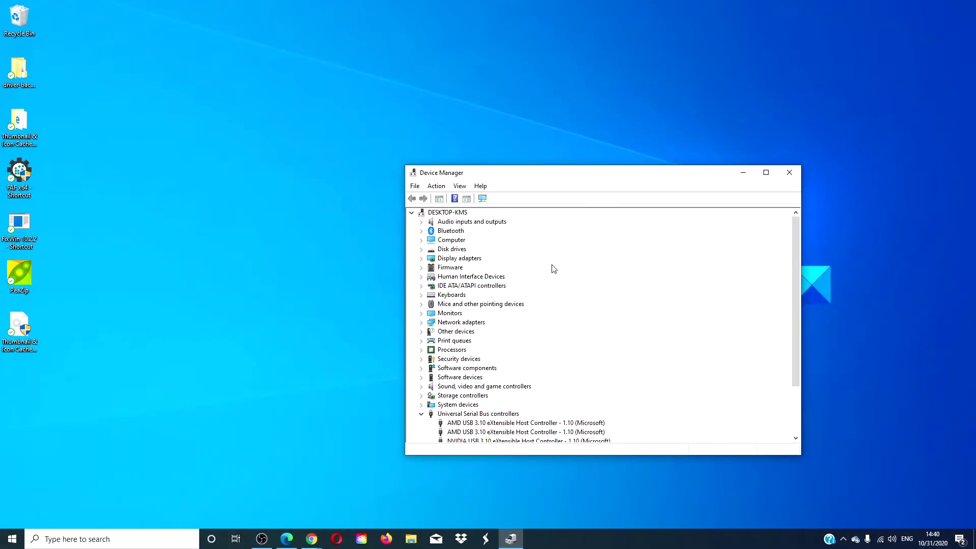
pyautogui.scroll(-3, 554, 268)
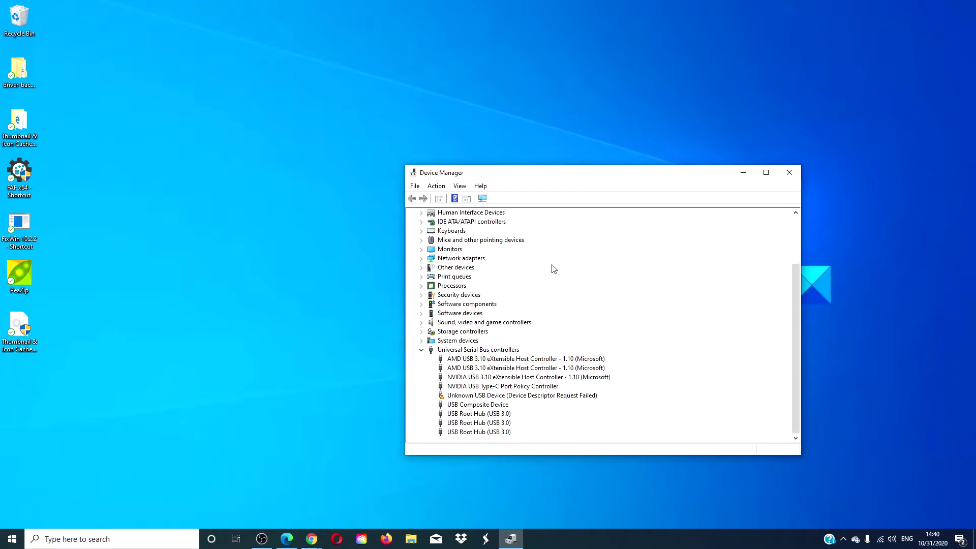
pyautogui.scroll(3, 554, 269)
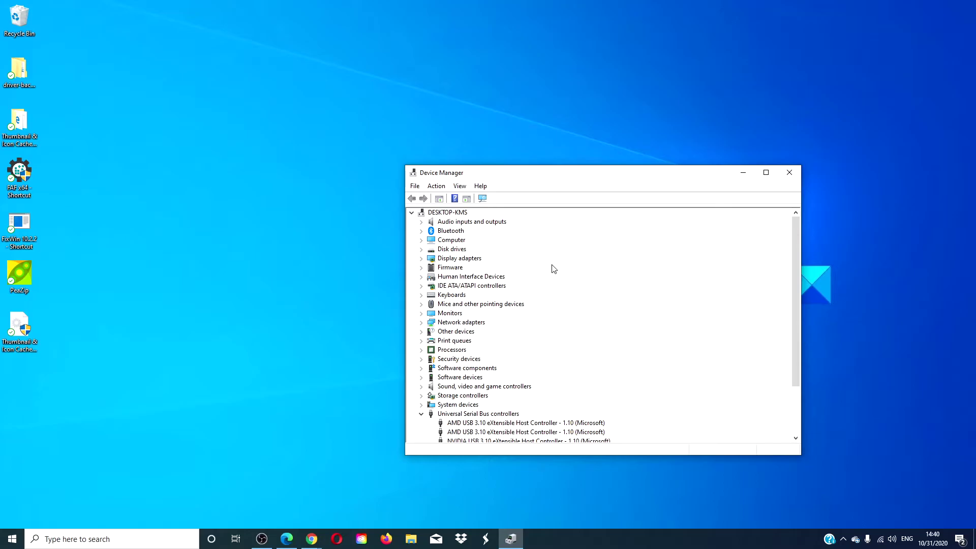
pyautogui.click(788, 172)
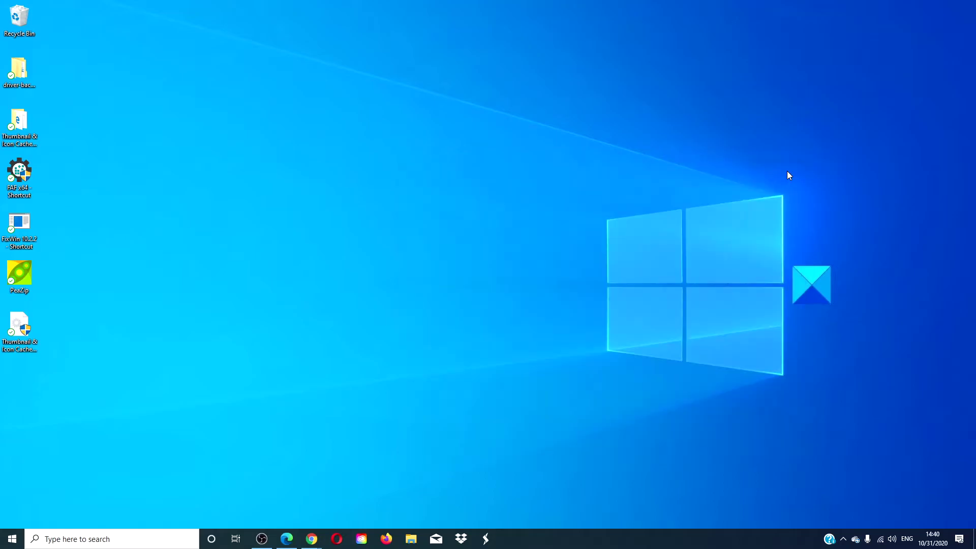
# - Run sfc /scannow in a Command Prompt opened as administrator
pyautogui.click(109, 540)
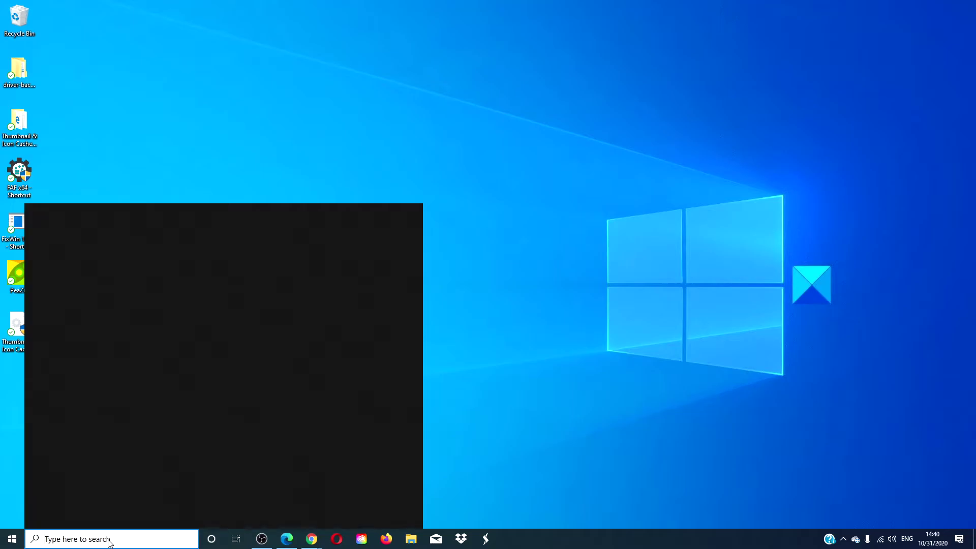
pyautogui.write('c')
pyautogui.click(262, 357)
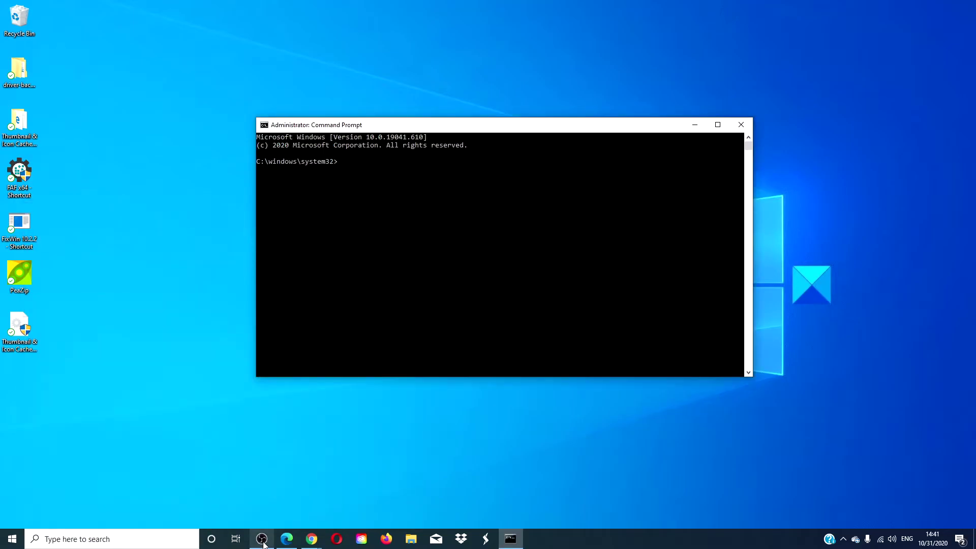
pyautogui.write('sfc /scannow')
pyautogui.press('Return')
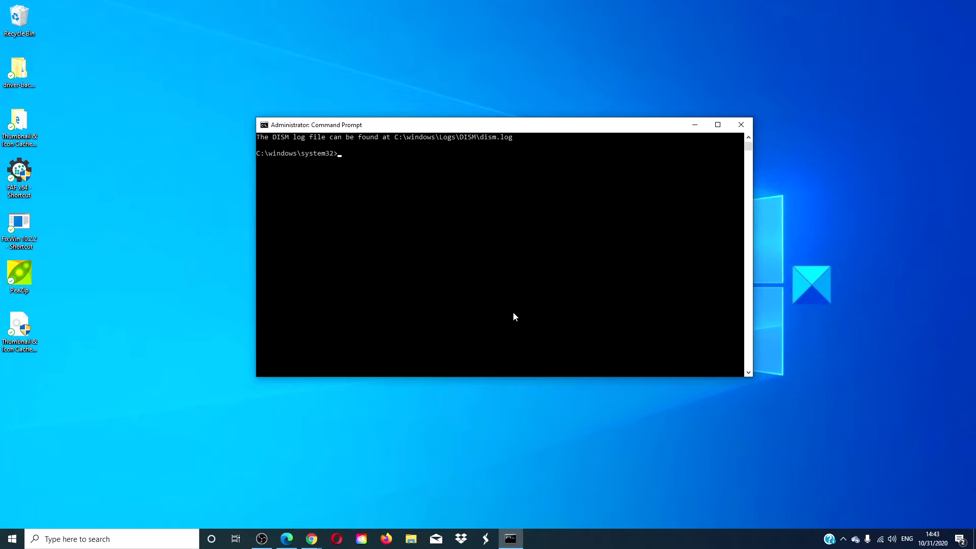
# - Run dism /online /cleanup-image /restorehealth until the restore completes, then close Command Prompt
pyautogui.write('dism /online /cleanup-image /restorehealth')
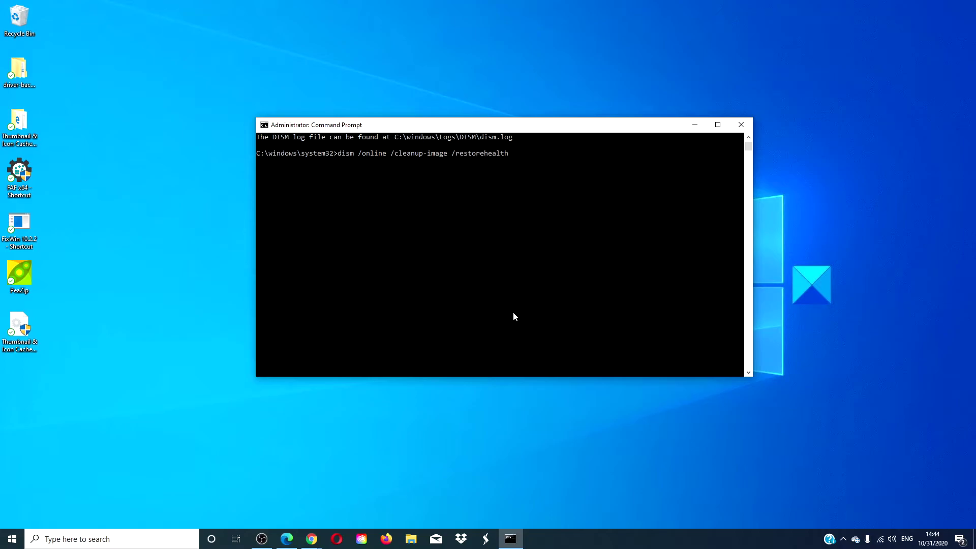
pyautogui.press('Return')
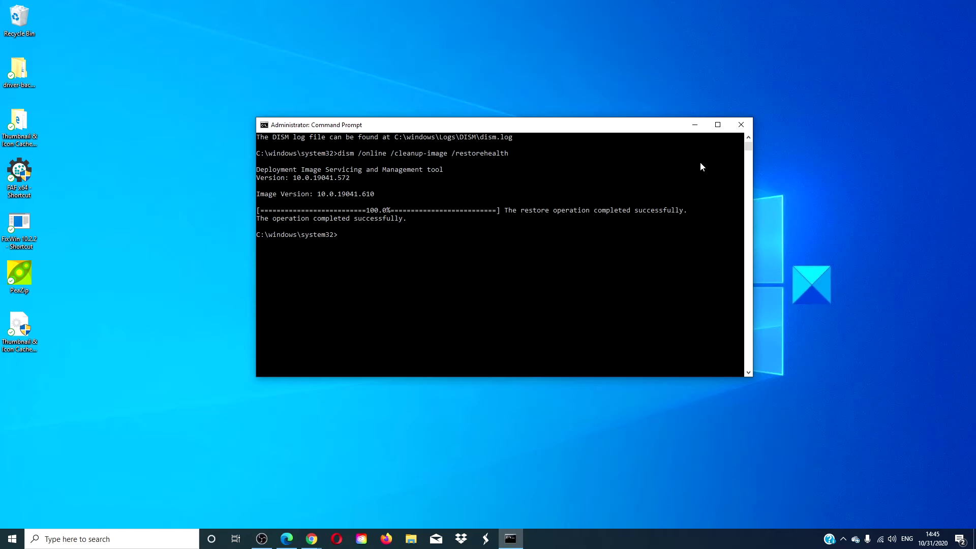
pyautogui.click(741, 125)
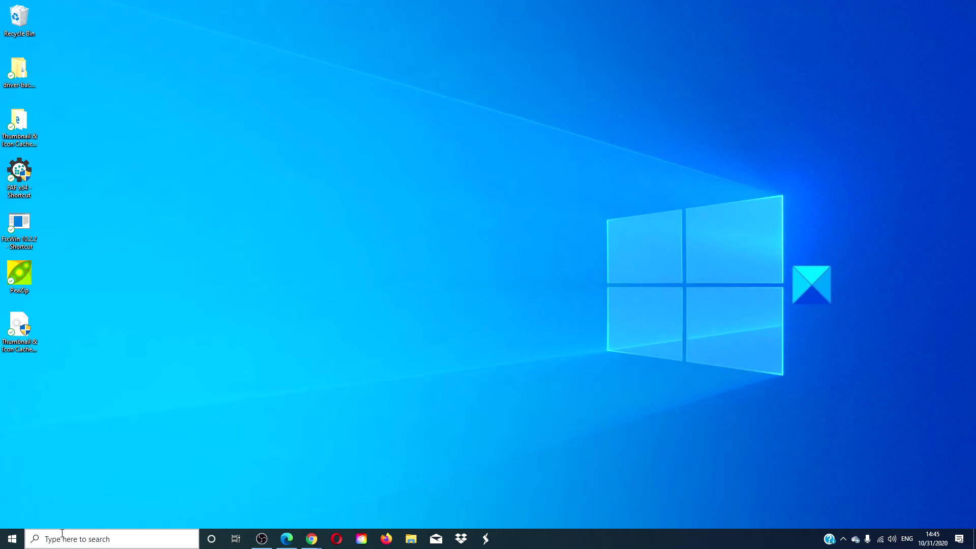
pyautogui.click(62, 533)
pyautogui.write('resto')
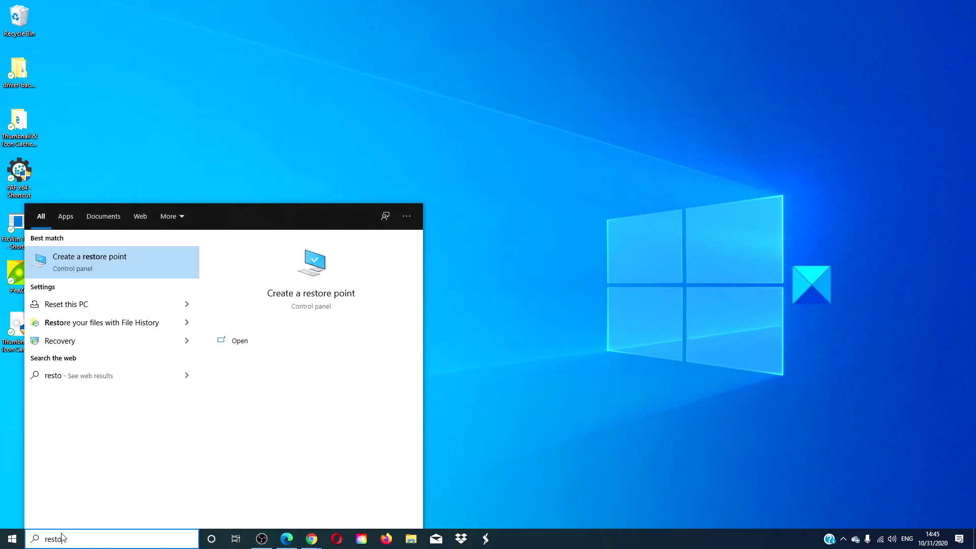
pyautogui.write('re')
pyautogui.click(302, 305)
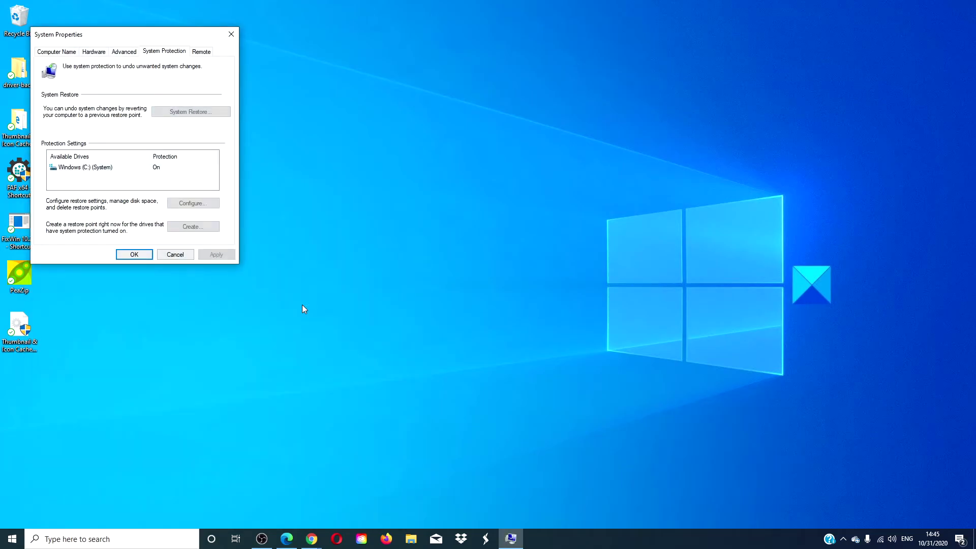
pyautogui.moveTo(163, 37); pyautogui.dragTo(616, 146)
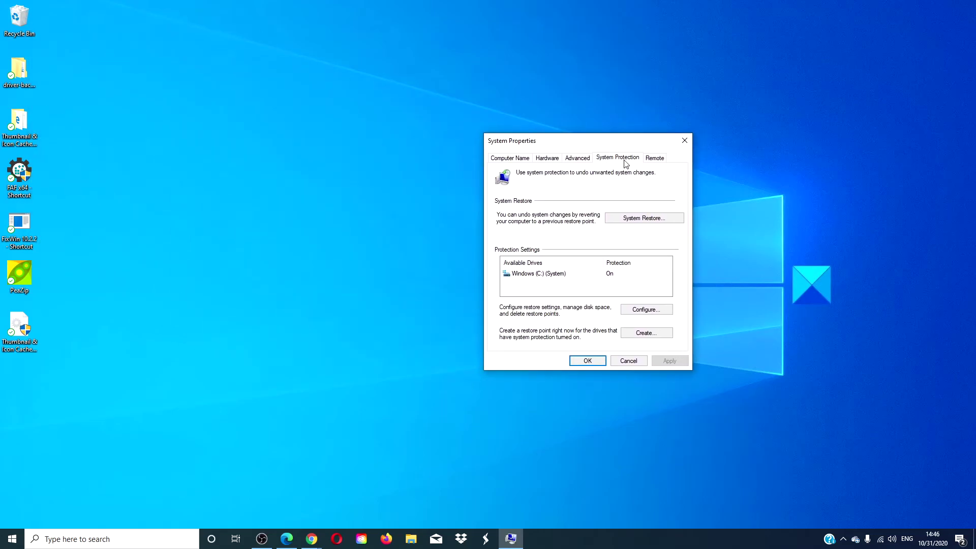
pyautogui.click(636, 219)
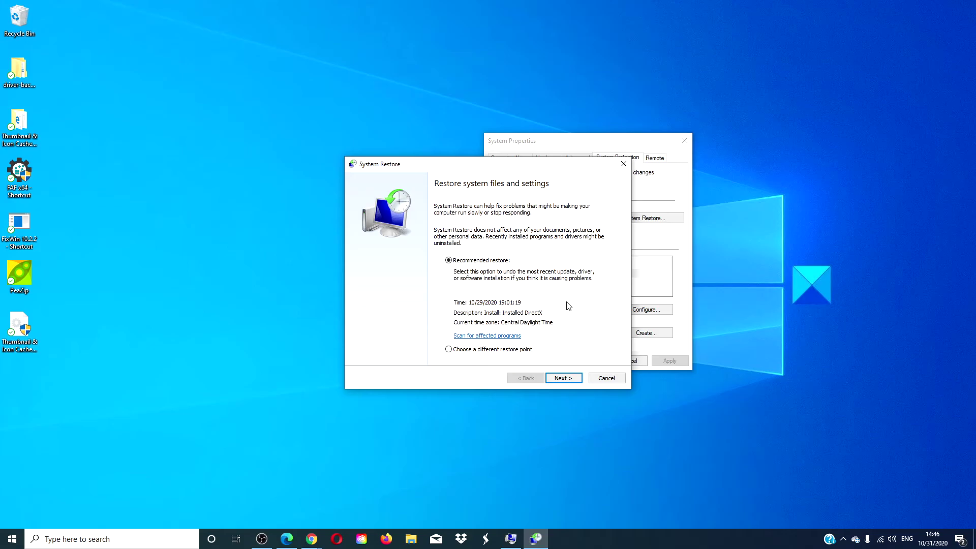
pyautogui.click(624, 163)
# - Close the System Properties dialog with its system protection settings
pyautogui.click(684, 141)
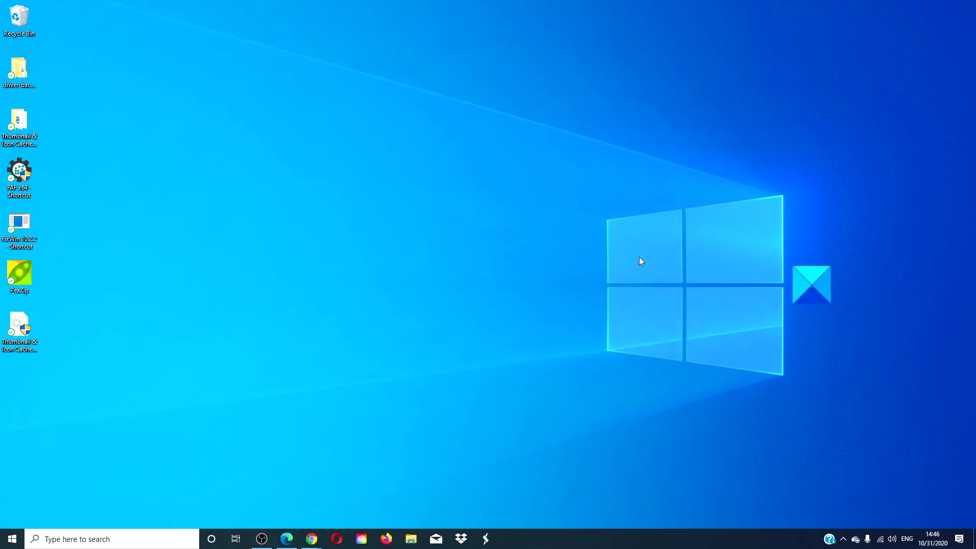